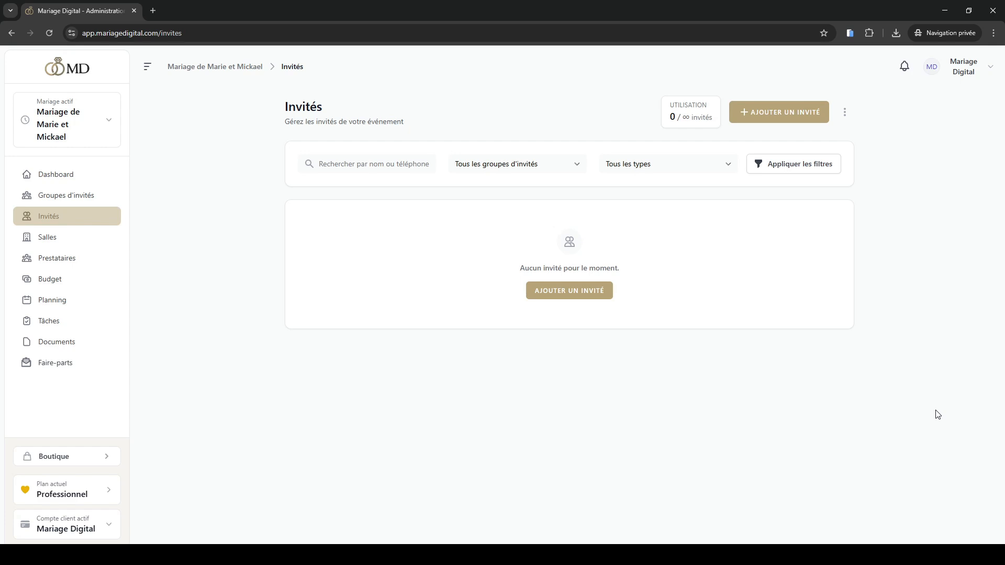
Look at the Faire-parts page, and return to the guest list
left_click(96, 362)
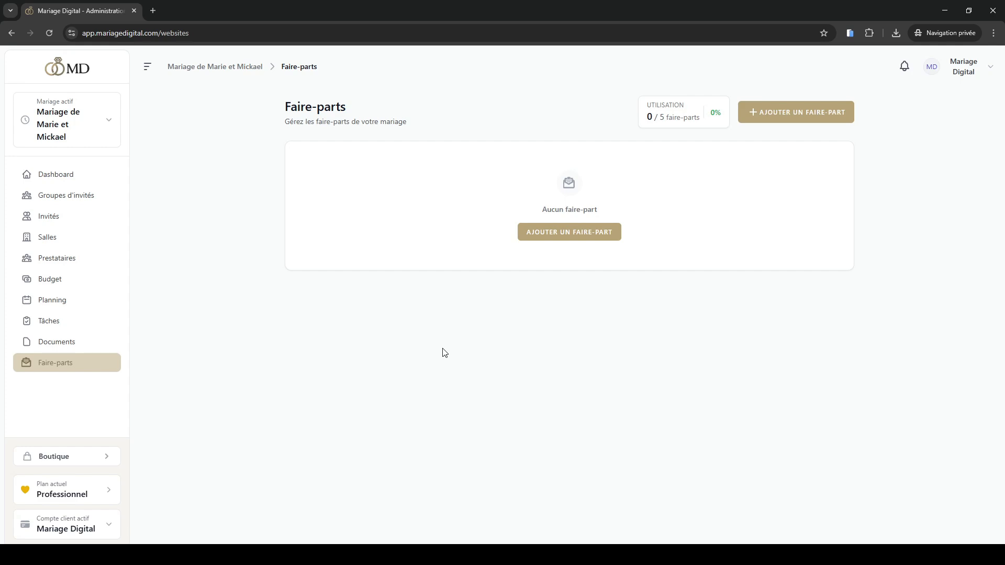
left_click(78, 216)
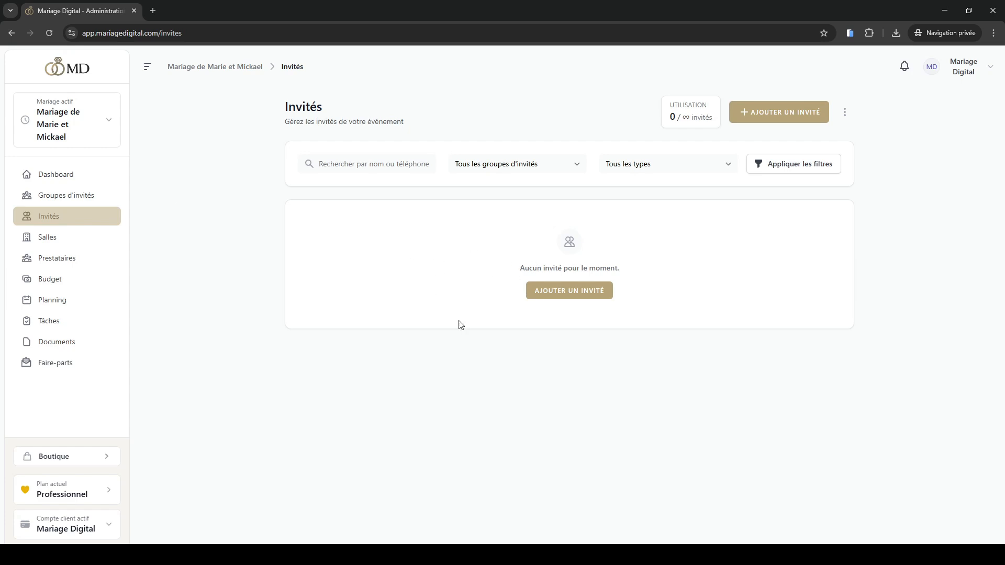
Start a new guest and fill in the guest's last name, first name, email and phone number
left_click(572, 294)
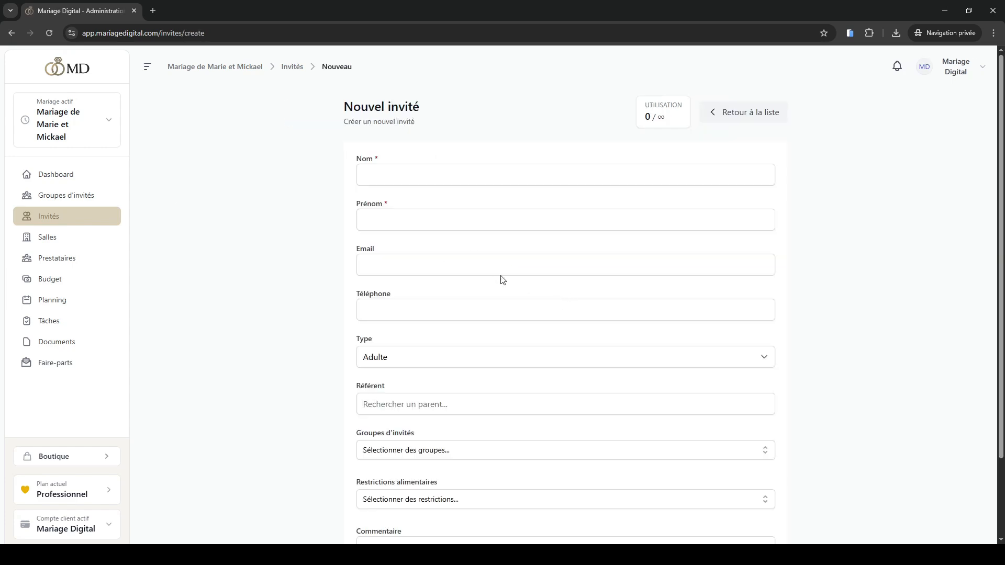
left_click(398, 212)
scroll(325, 233, "down", 2)
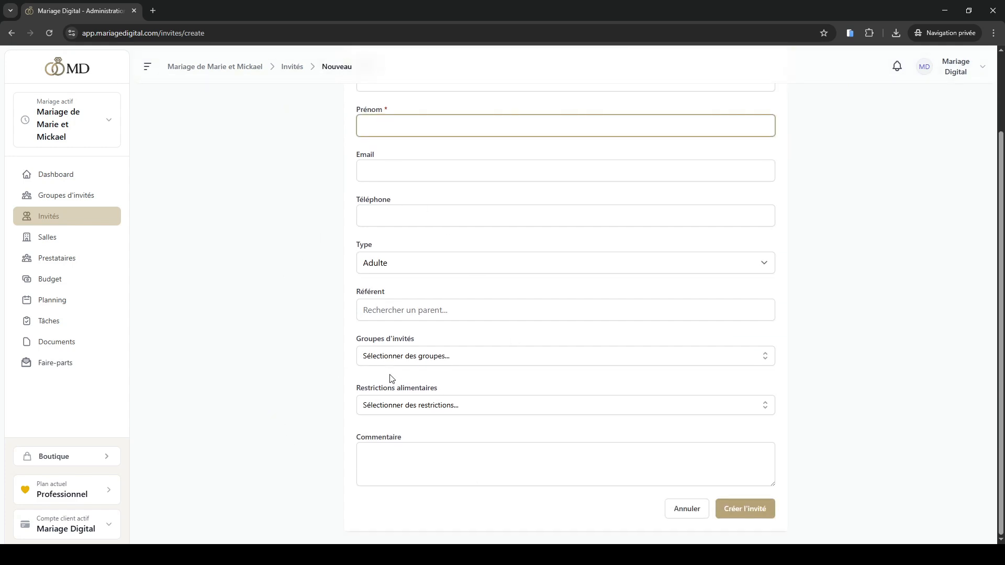
scroll(407, 367, "up", 2)
type("Steve")
key("Tab")
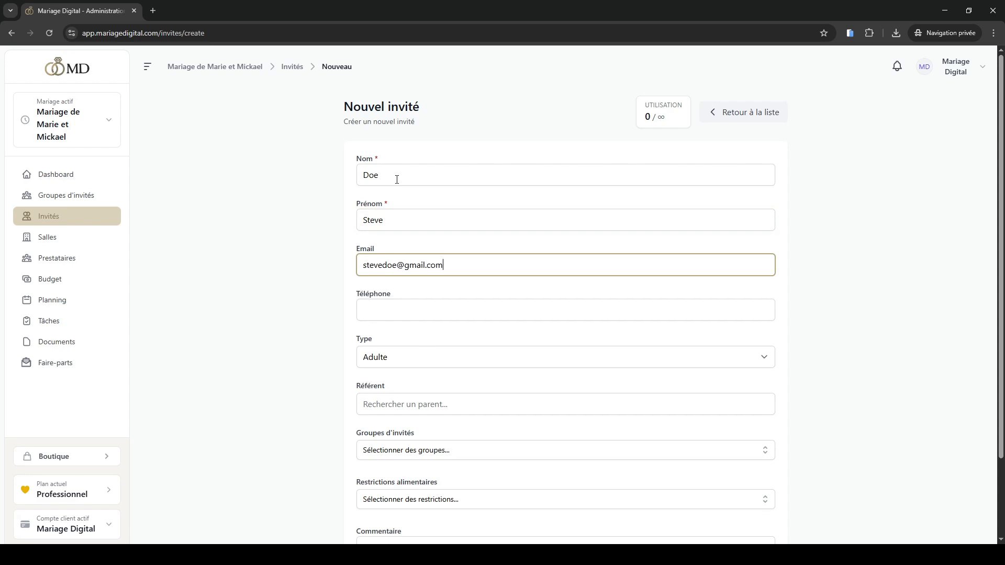
key("Tab")
Assign the new guest to the groups Pré wedding, Vin d'honneur, Cérémonie and Soirée
scroll(397, 366, "down", 2)
left_click(397, 357)
left_click(395, 380)
left_click(393, 398)
left_click(390, 417)
left_click(385, 436)
left_click(343, 397)
scroll(344, 399, "down", 1)
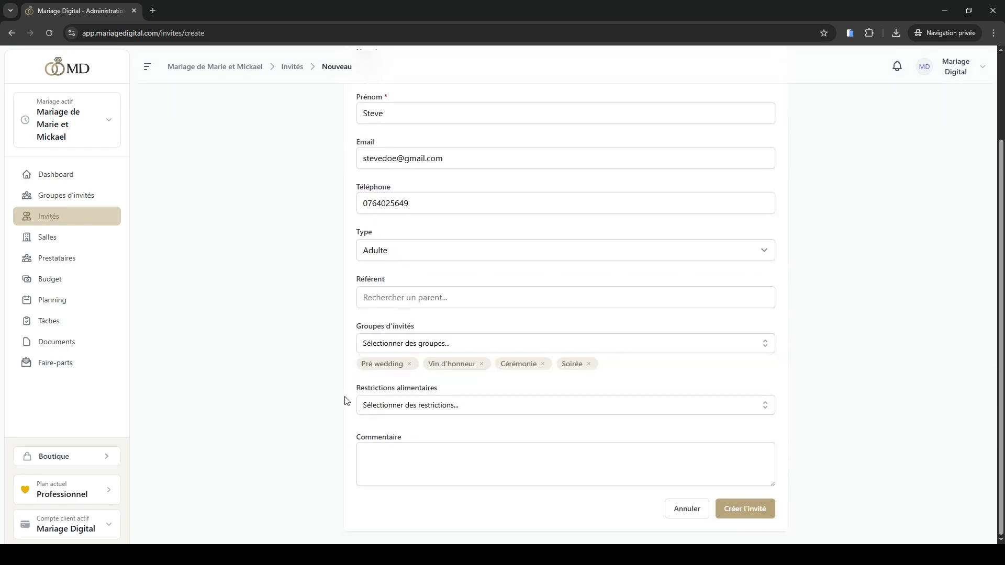
Review the new guest's required name fields and email, and create the guest
scroll(345, 400, "up", 2)
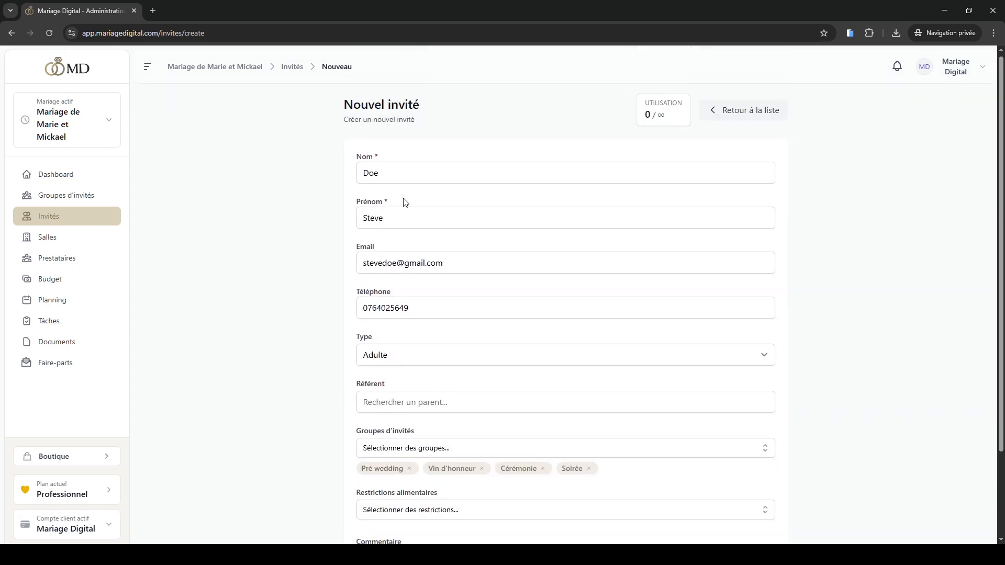
scroll(407, 246, "down", 2)
scroll(406, 243, "up", 2)
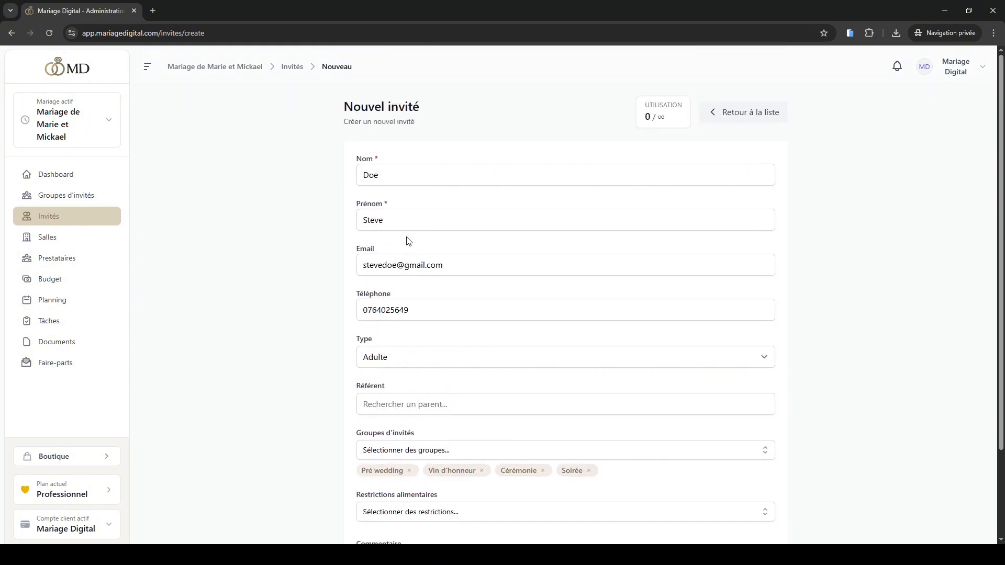
left_click_drag(378, 160, 374, 161)
left_click(383, 161)
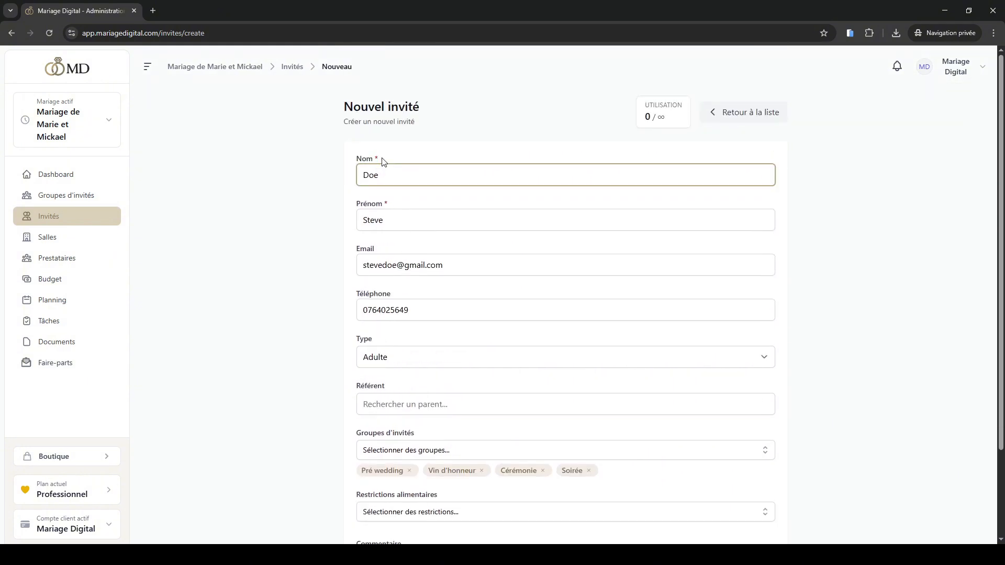
left_click_drag(447, 268, 362, 274)
left_click(456, 262)
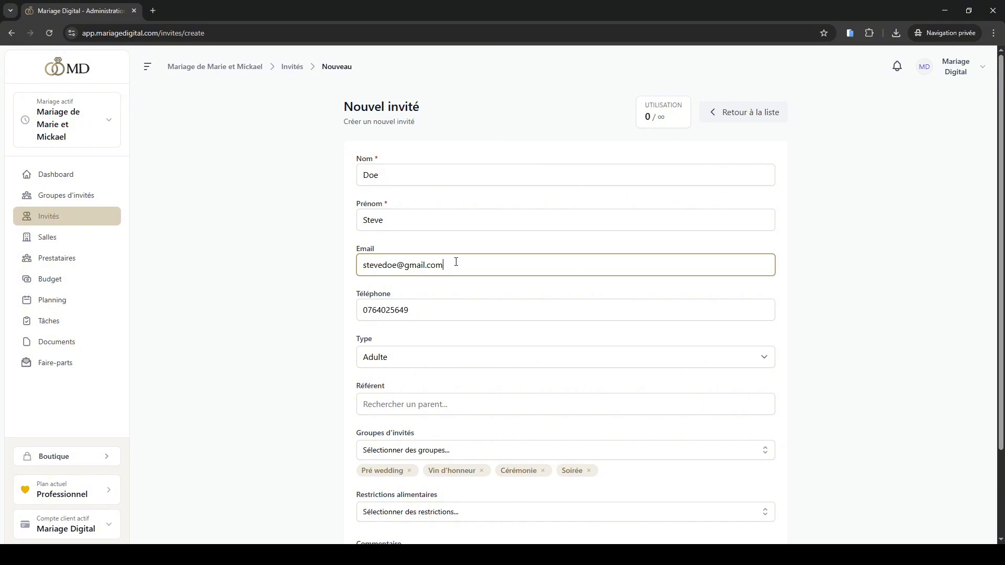
left_click_drag(456, 262, 363, 282)
left_click(456, 266)
scroll(323, 388, "down", 1)
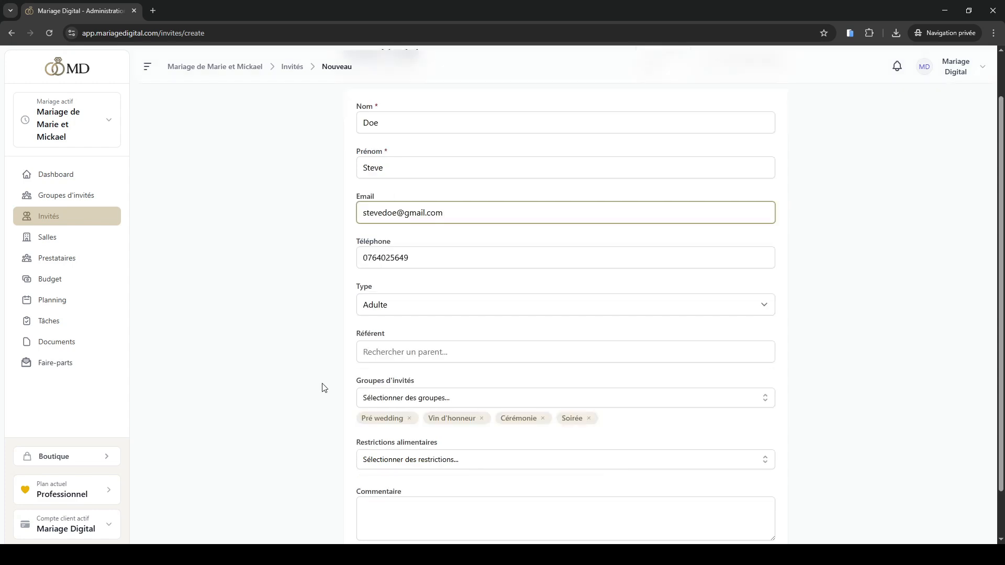
key("Return")
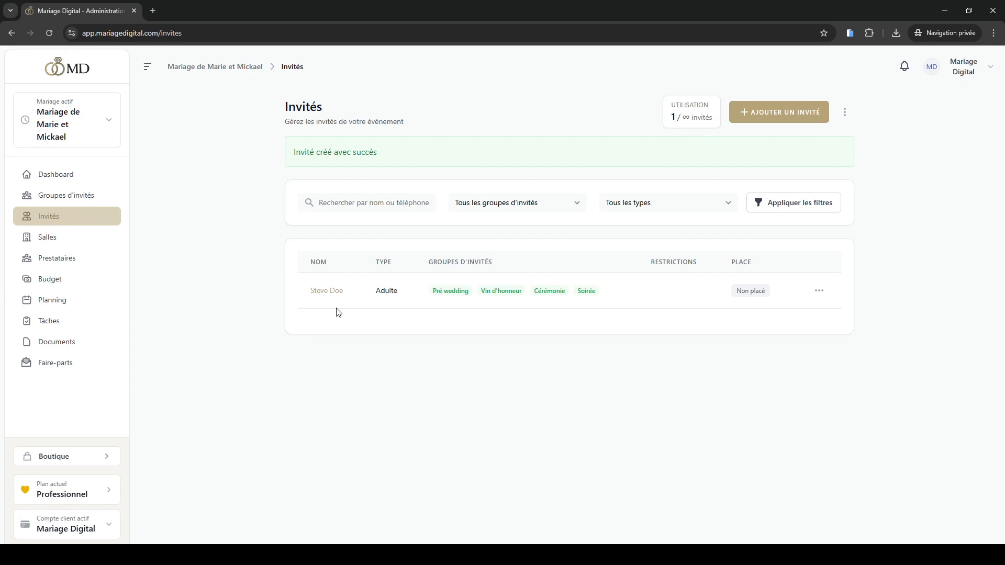
Open the guest import and examine each column of the expected CSV format, from Nom to Type
left_click(843, 112)
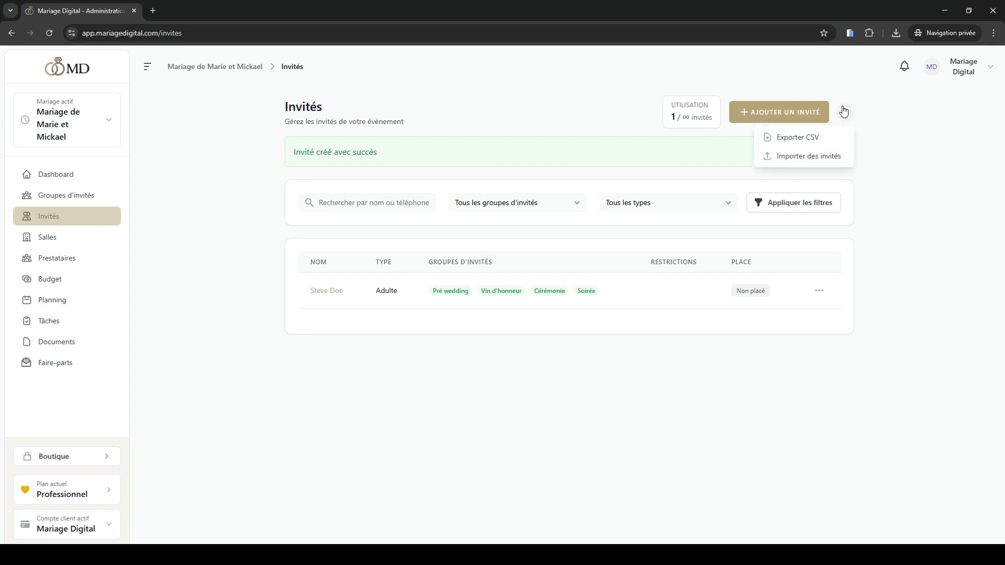
left_click(818, 159)
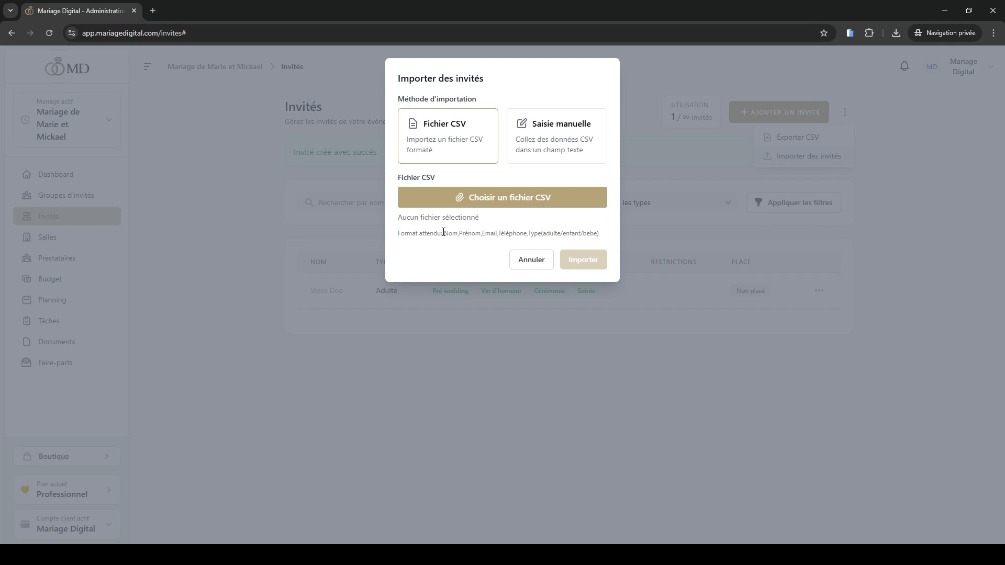
left_click_drag(443, 231, 598, 233)
left_click(478, 247)
double_click(451, 233)
double_click(474, 233)
double_click(489, 233)
double_click(512, 232)
double_click(551, 233)
double_click(572, 233)
double_click(590, 233)
left_click(589, 232)
double_click(469, 233)
left_click(490, 232)
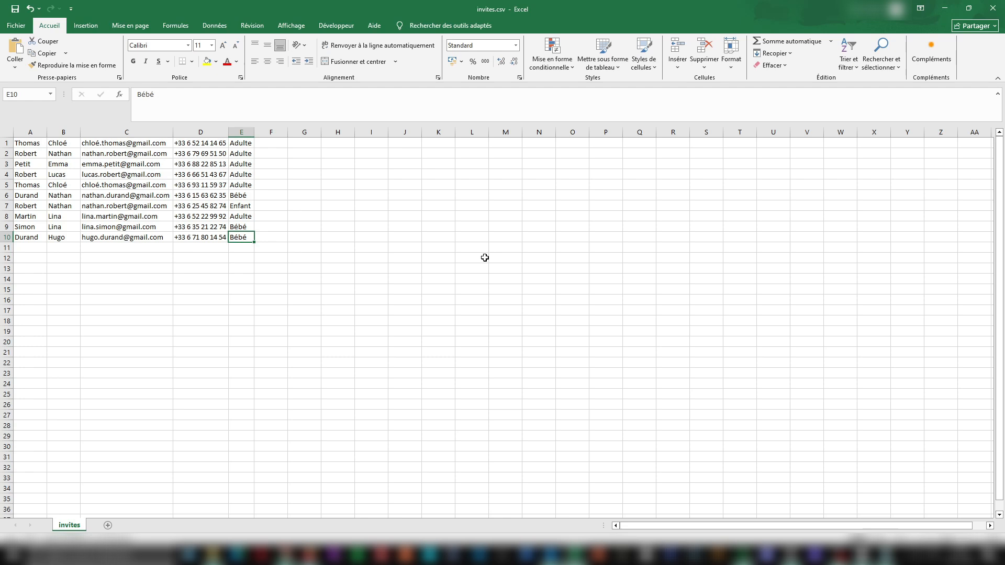
Switch to Excel and save the invites.csv guest sheet to the Desktop as 122 in CSV UTF-8 (délimité par des virgules) format
left_click(484, 258)
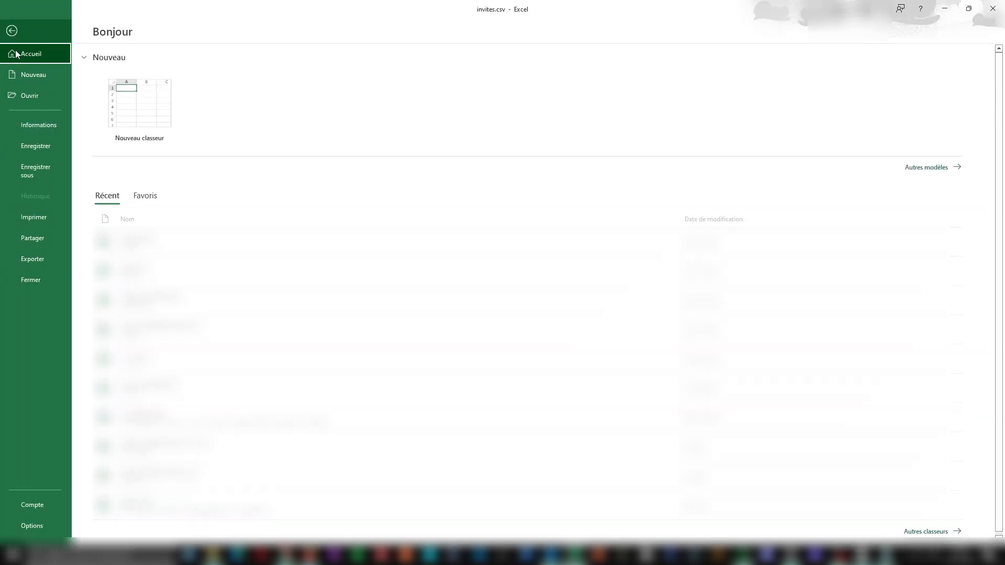
left_click(15, 25)
left_click(40, 169)
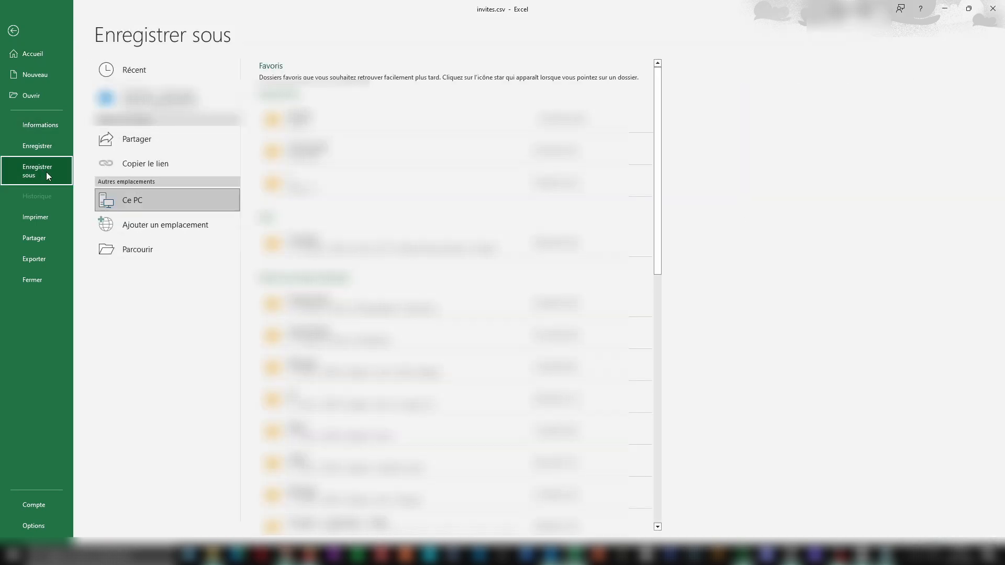
left_click(132, 250)
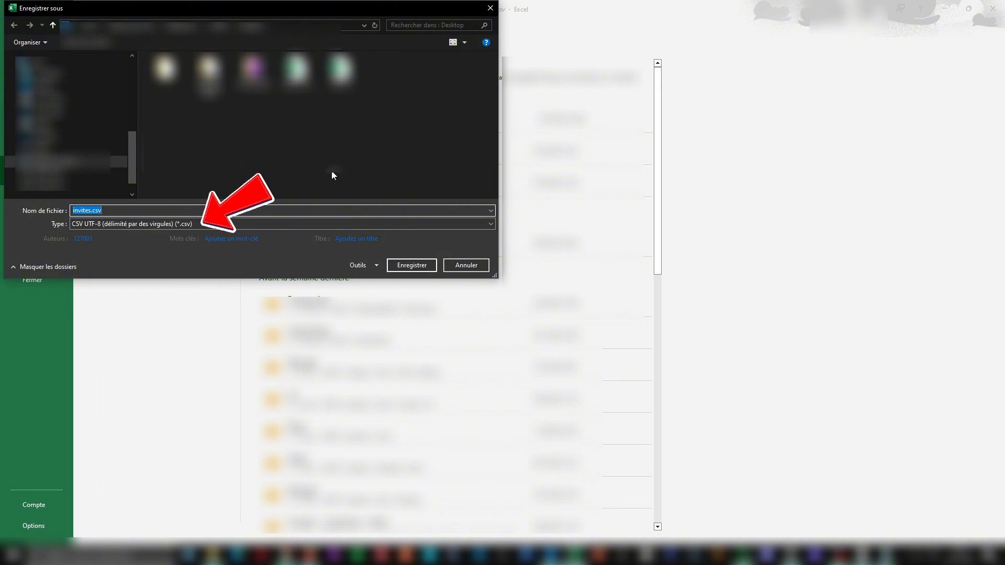
type("122")
left_click(412, 264)
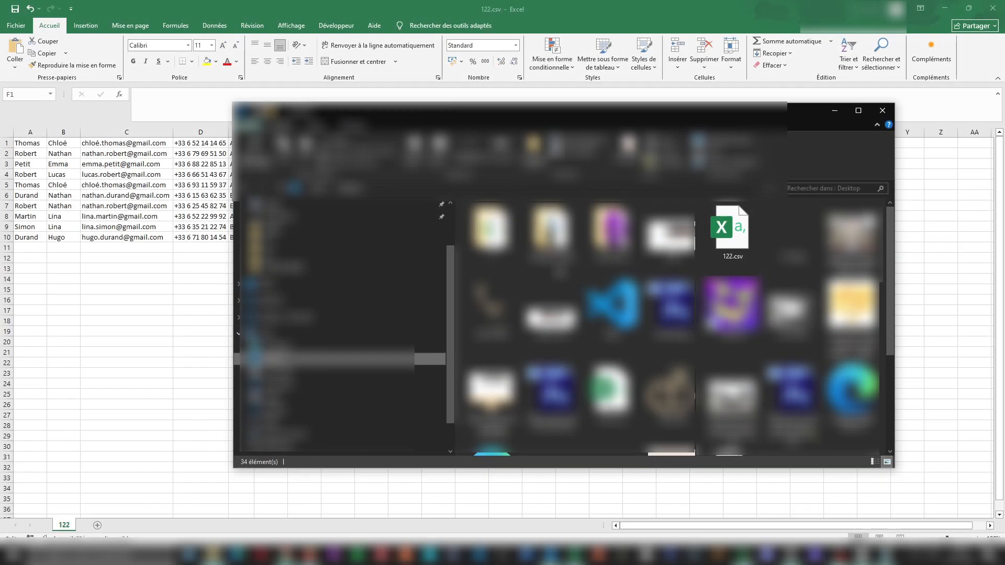
Open 122.csv from the Desktop in Notepad and check the separators between the guest fields
left_click(737, 256)
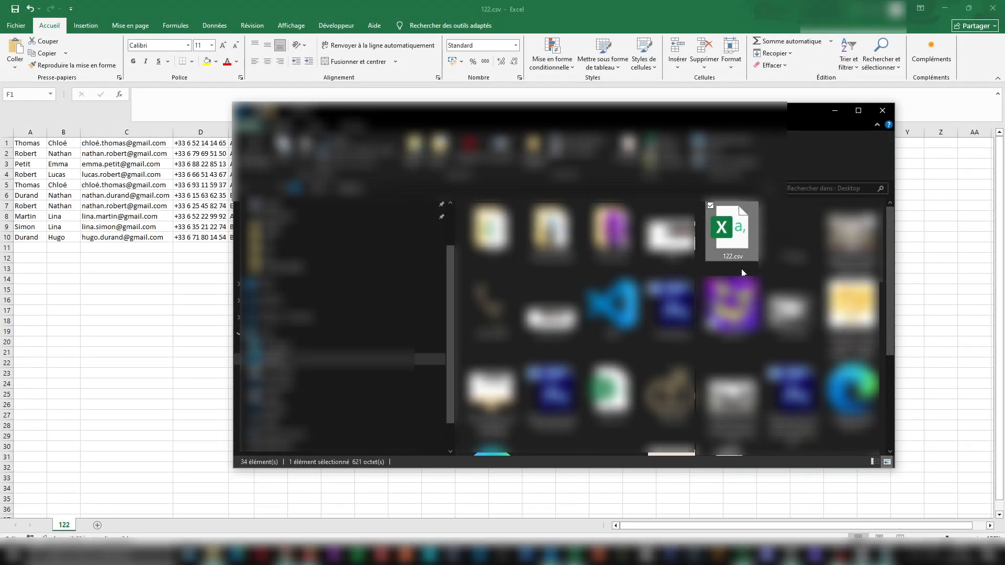
double_click(728, 238)
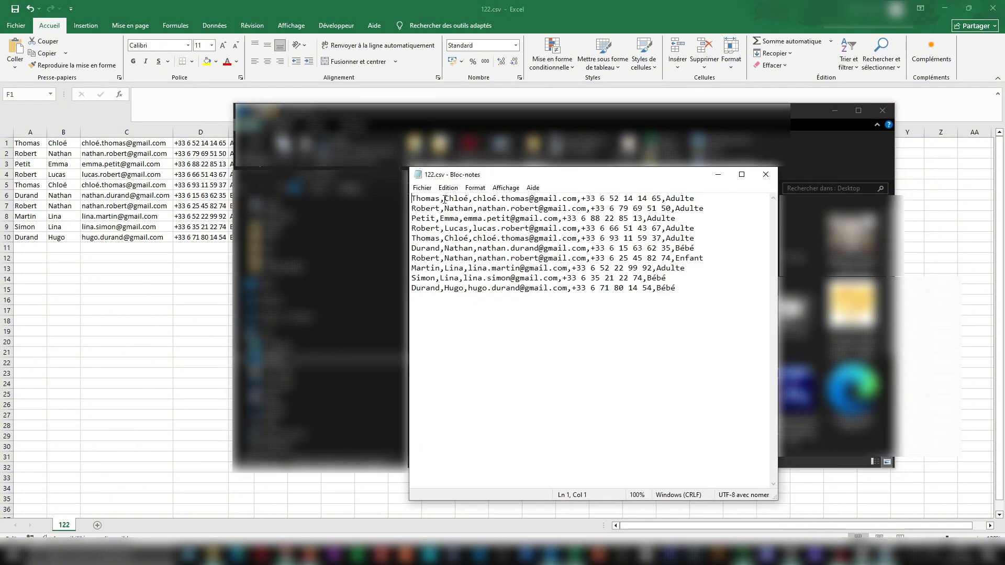
left_click_drag(446, 203, 441, 203)
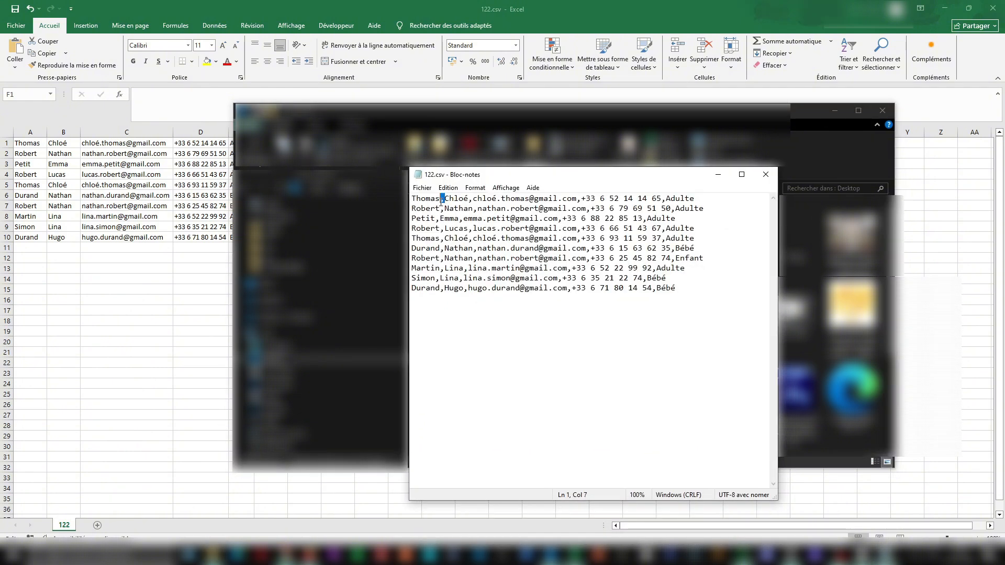
left_click_drag(582, 199, 577, 200)
left_click(581, 209)
key("shift+Left")
Replace every semicolon in 122.csv with a comma
key("ctrl+h")
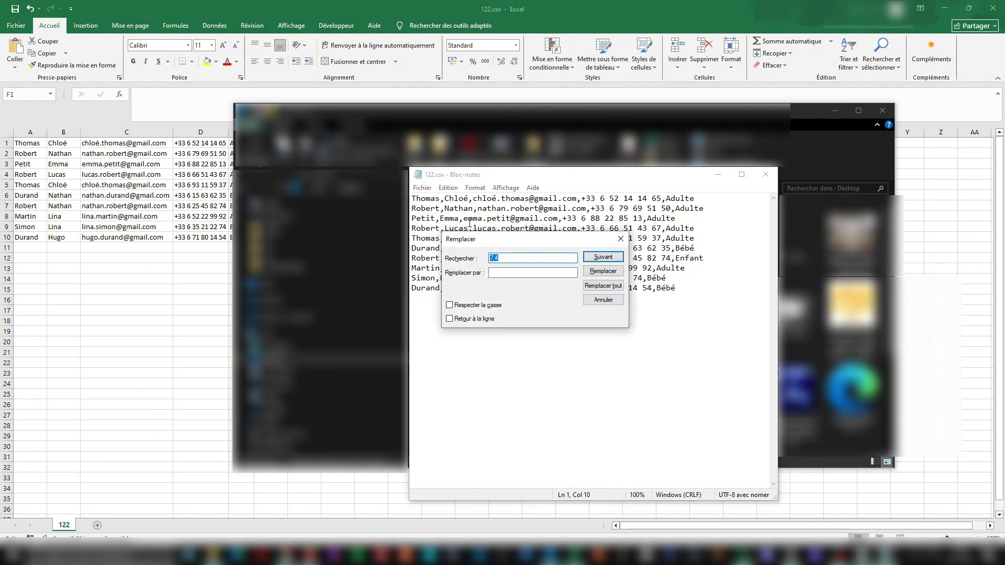
key("Escape")
left_click(438, 190)
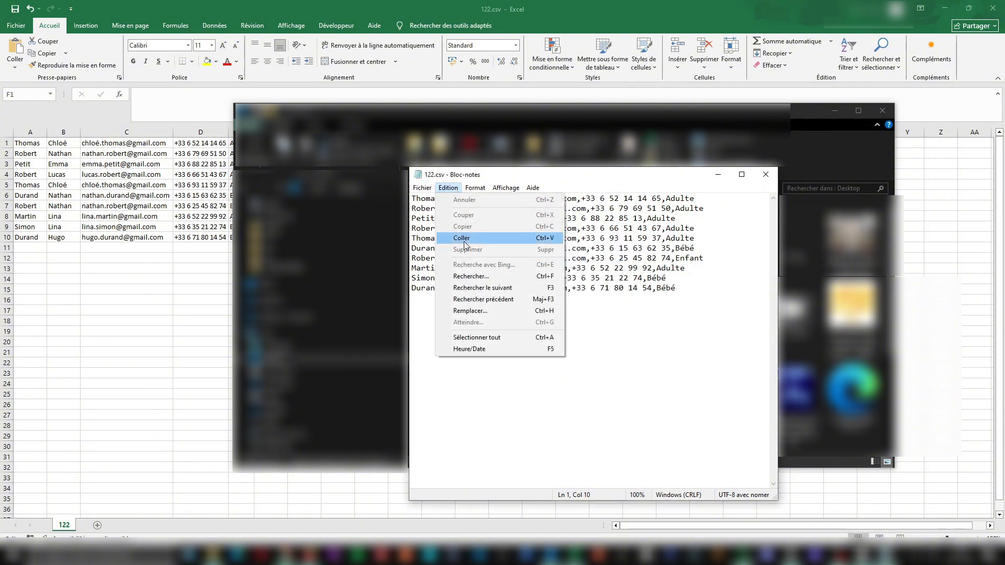
left_click(482, 312)
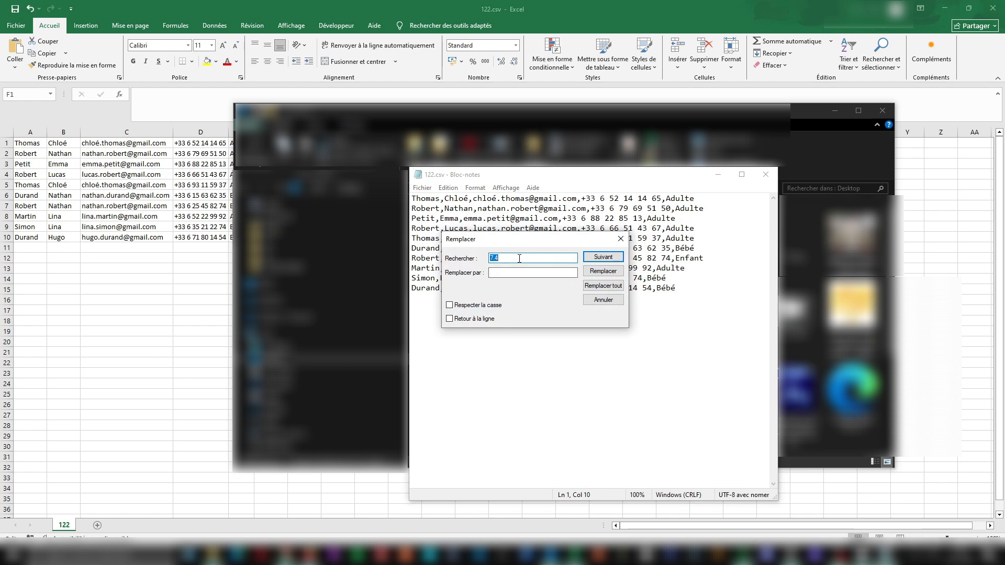
type(";")
key("Tab")
left_click(616, 286)
left_click(603, 301)
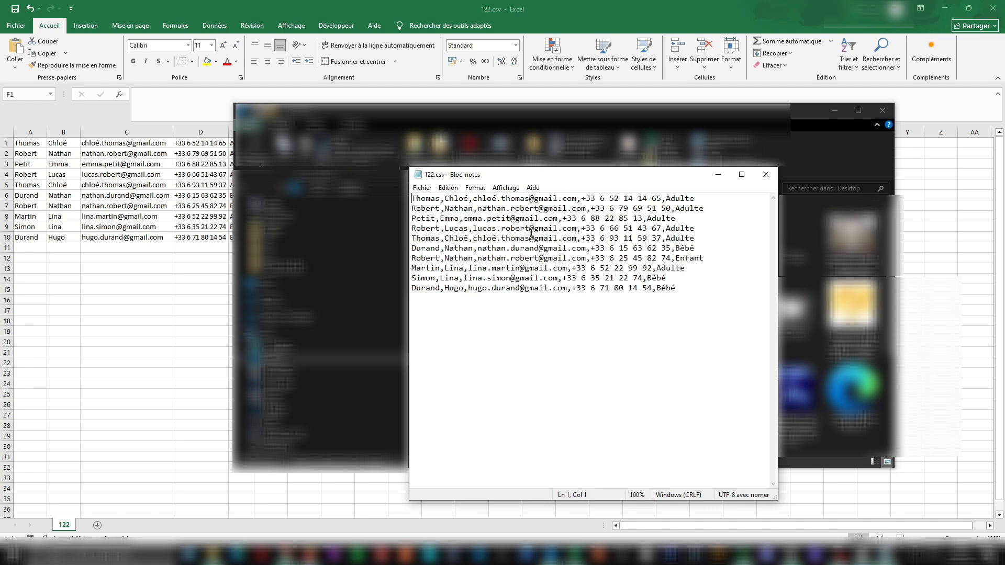
left_click(539, 228)
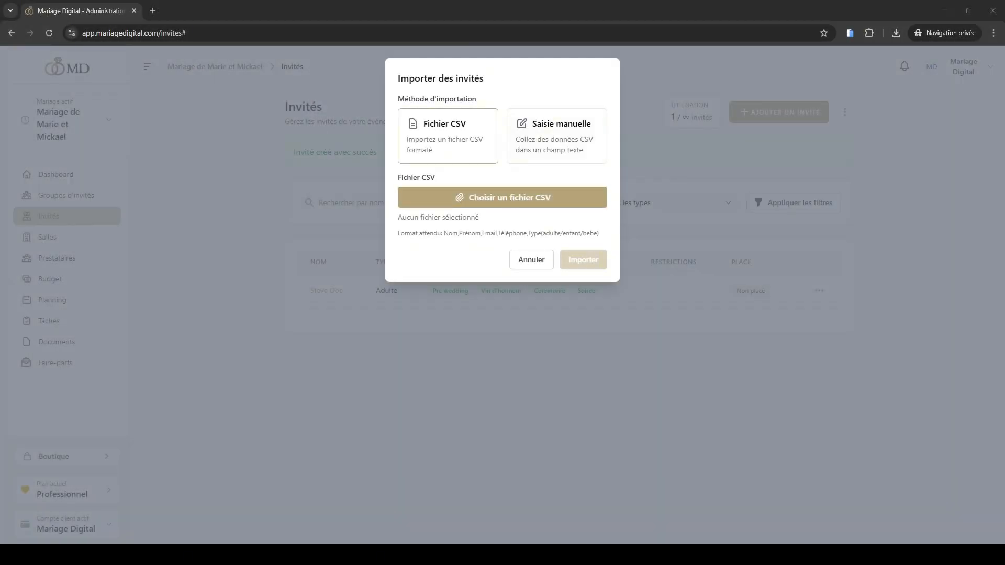
Return to the guest import in the browser, choose 122.csv as the CSV file and import its guests
double_click(398, 99)
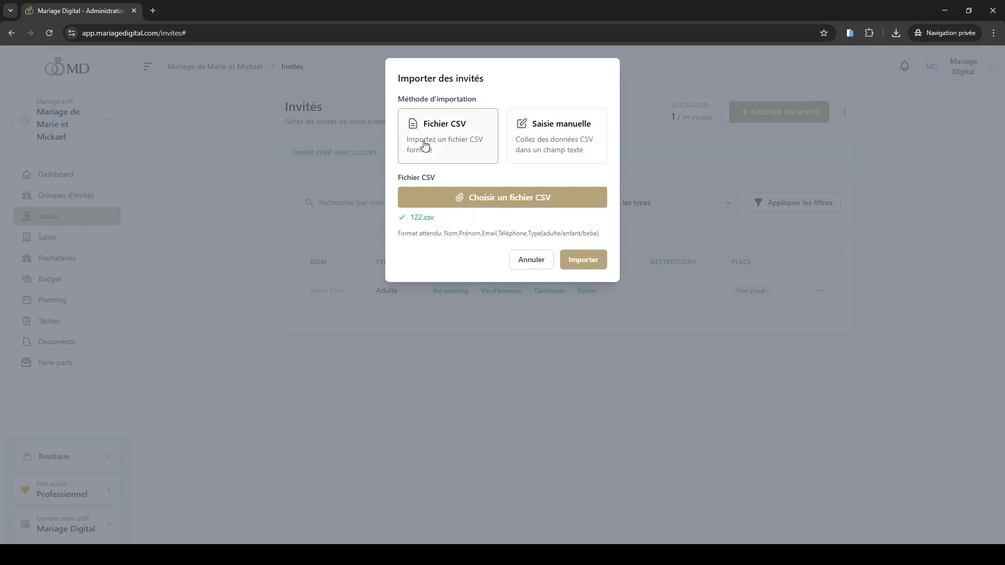
left_click(586, 266)
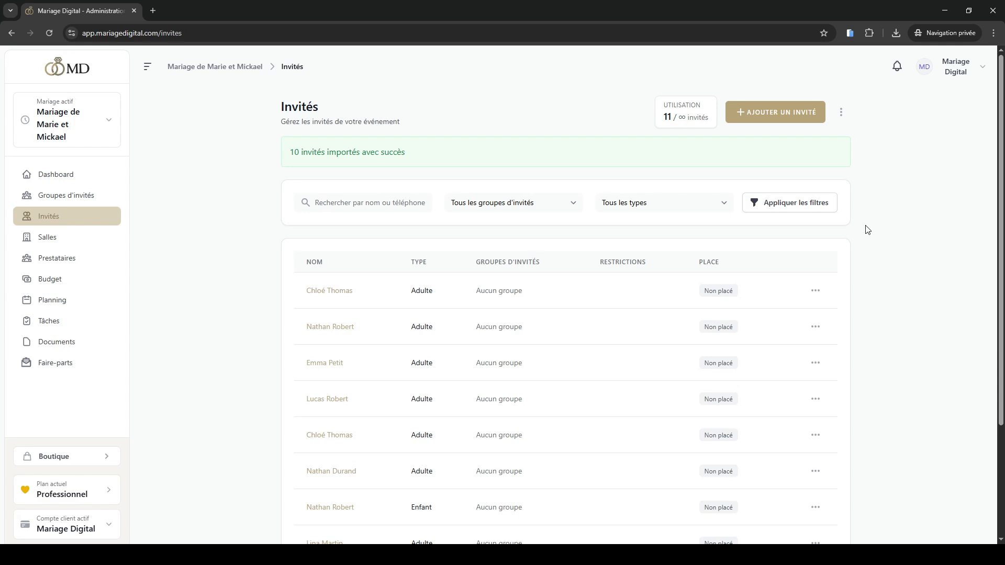
Open the details page of the second guest in the list and review its information, relations, placements and tasks
left_click(344, 329)
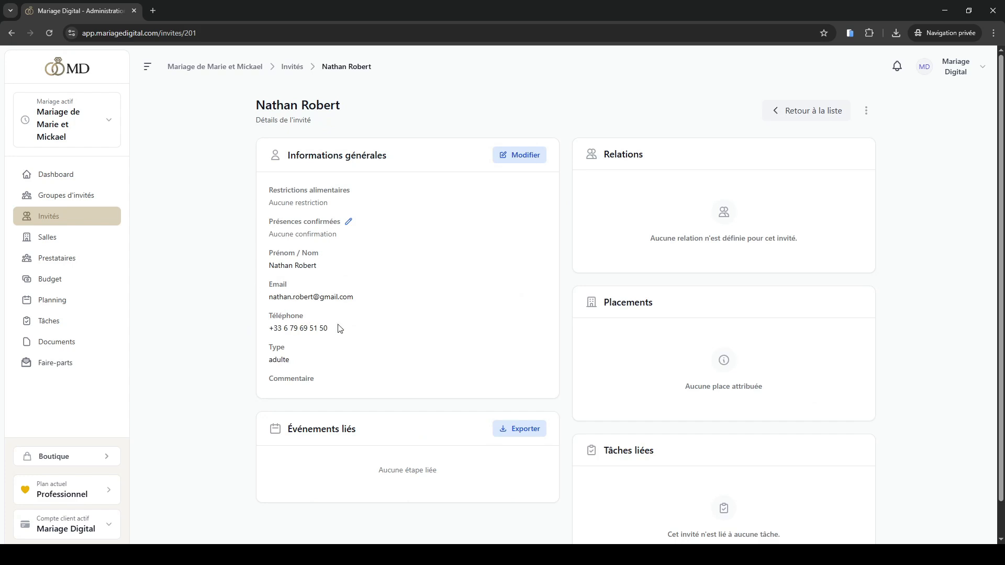
scroll(520, 318, "down", 1)
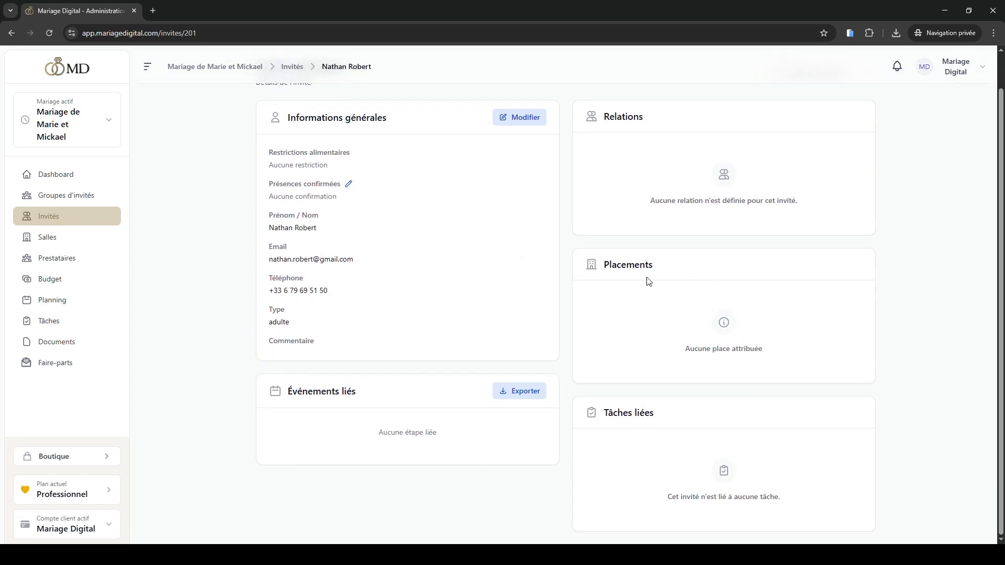
scroll(682, 279, "up", 1)
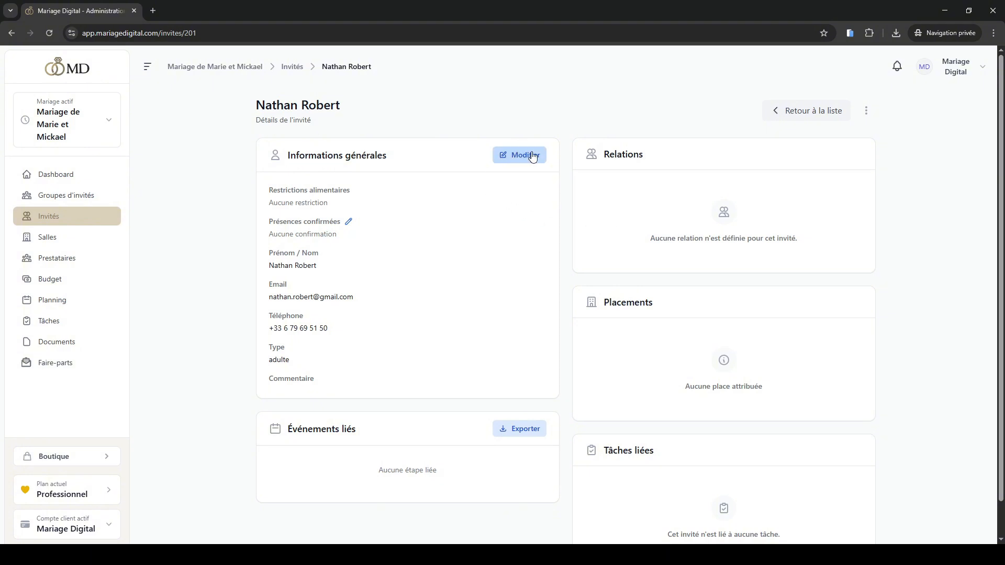
Edit this guest to belong to the groups Pré wedding, Vin d'honneur, Cérémonie and Soirée, and save the update
left_click(513, 155)
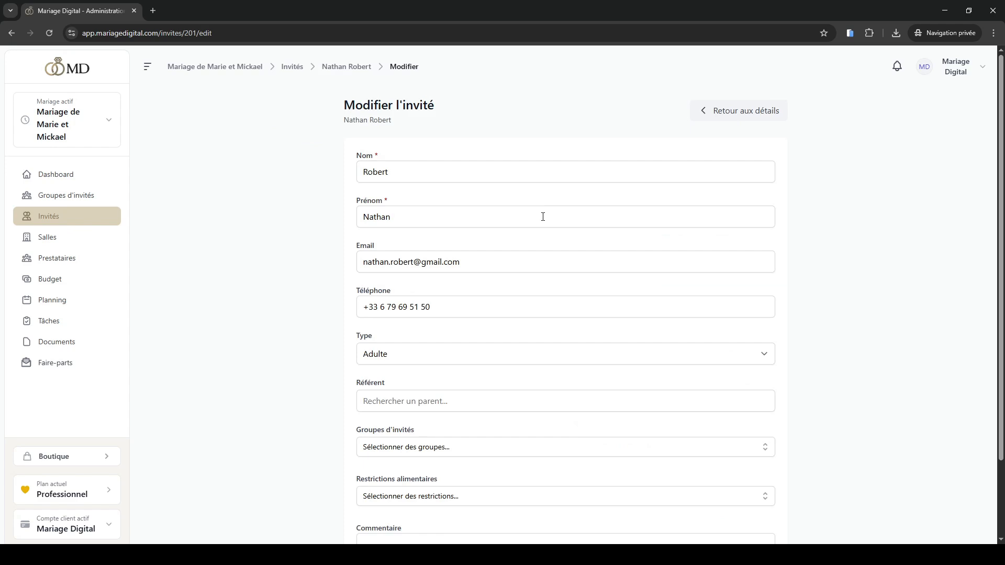
scroll(543, 215, "down", 2)
scroll(542, 216, "down", 1)
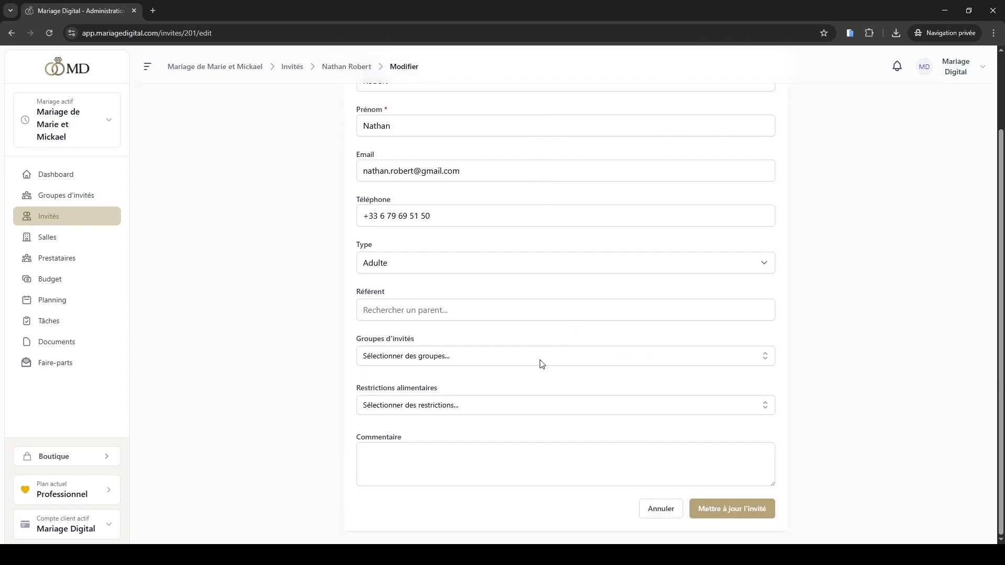
left_click(540, 362)
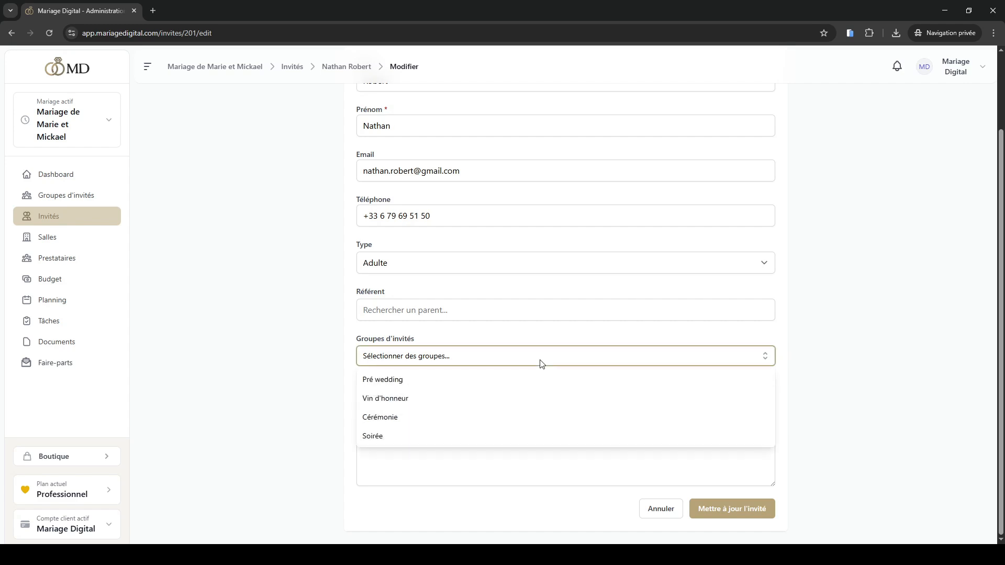
left_click(386, 383)
left_click(399, 398)
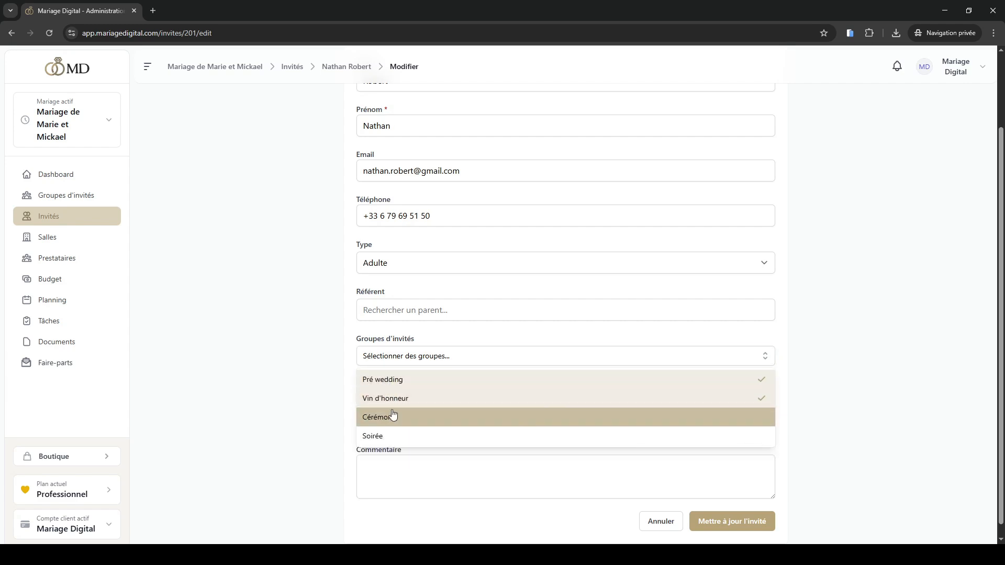
left_click(392, 417)
left_click(393, 436)
left_click(809, 416)
left_click(735, 522)
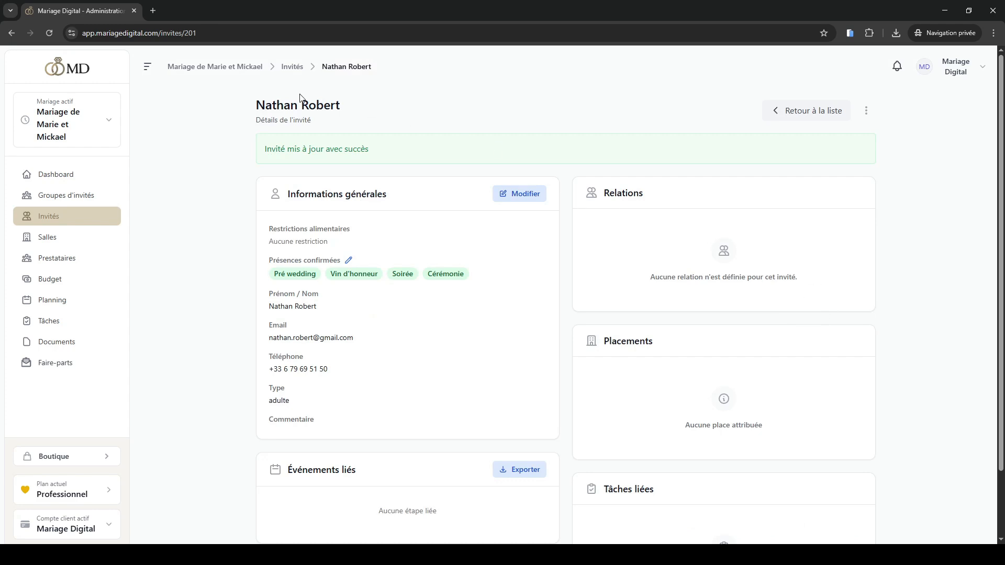
Return to the guest list and check the groups shown for the updated guest
left_click(292, 67)
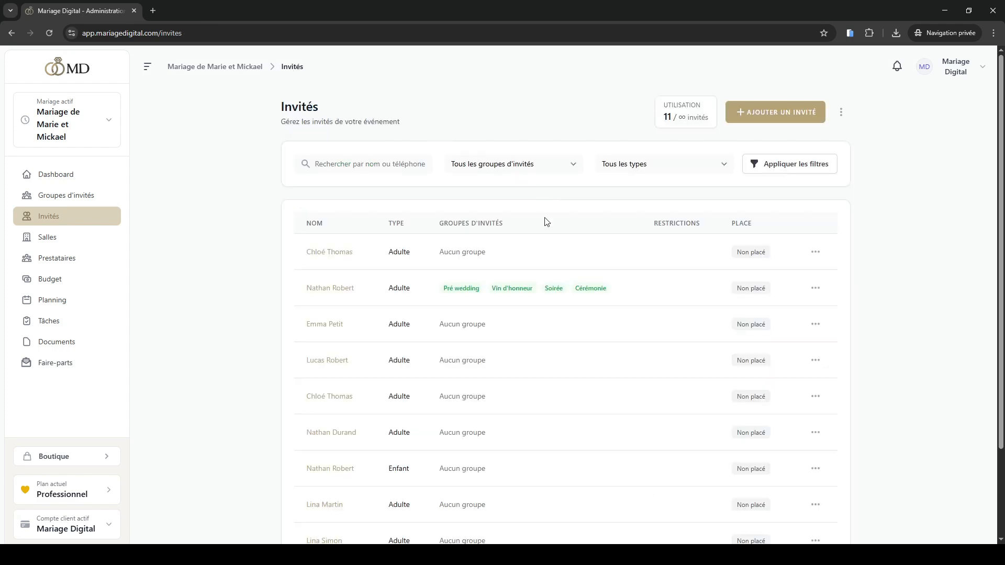
left_click_drag(612, 289, 429, 283)
left_click(227, 256)
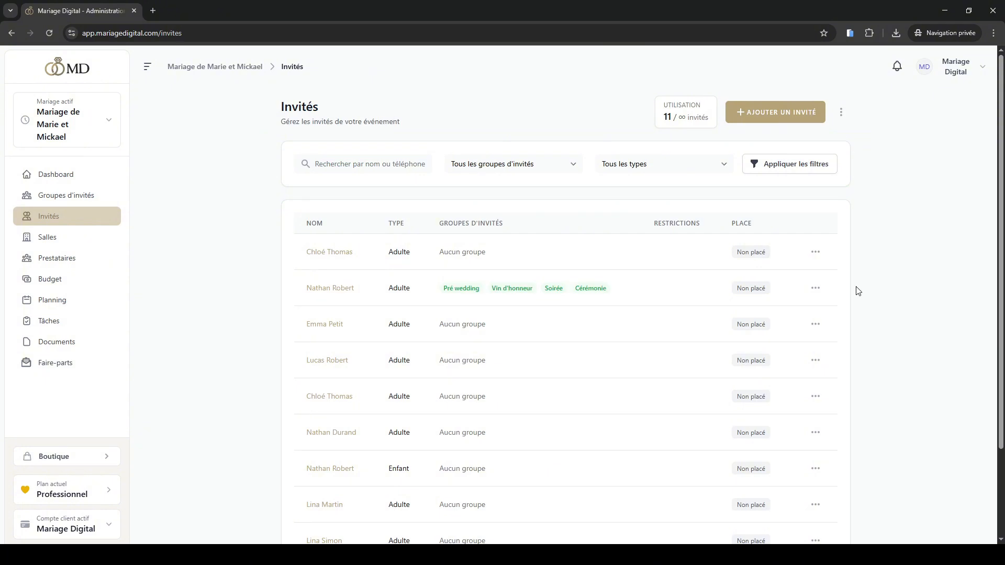